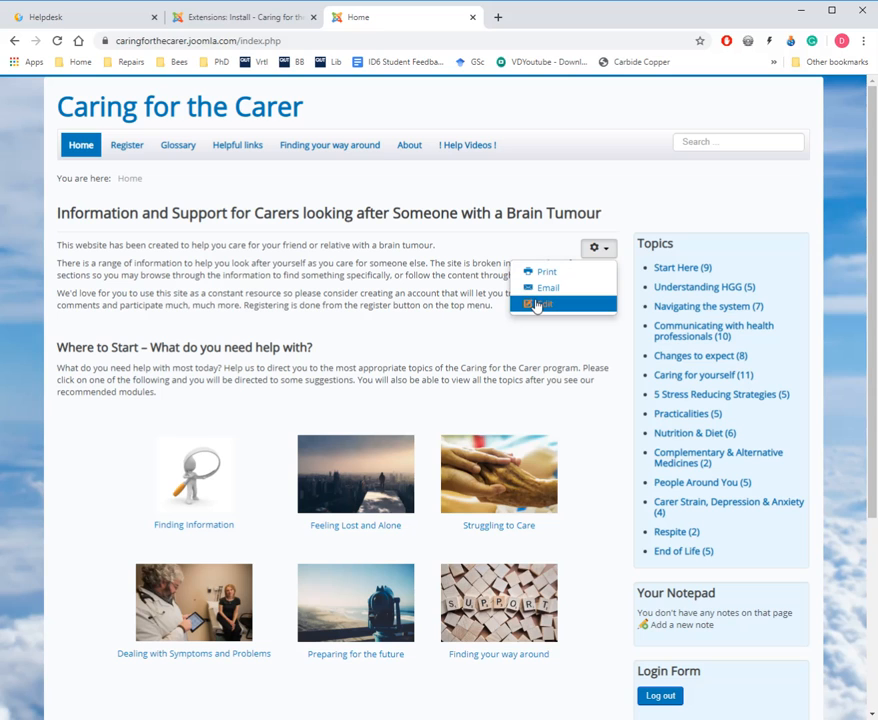
Open the Nutrition & Diet topic and start a new article in it.
left_click(588, 435)
scroll(615, 440, "down", 3)
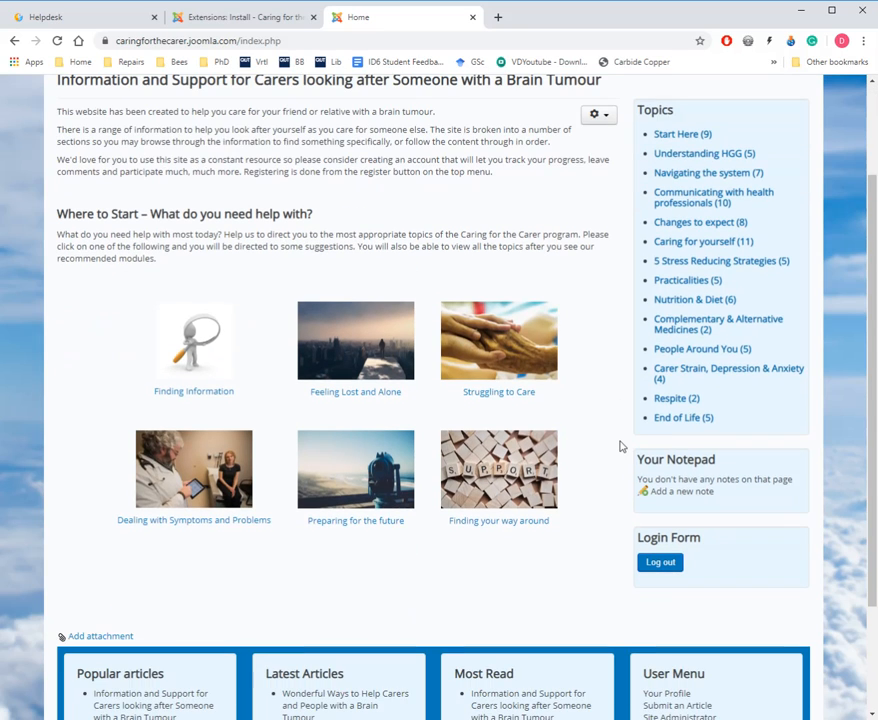
scroll(619, 447, "up", 1)
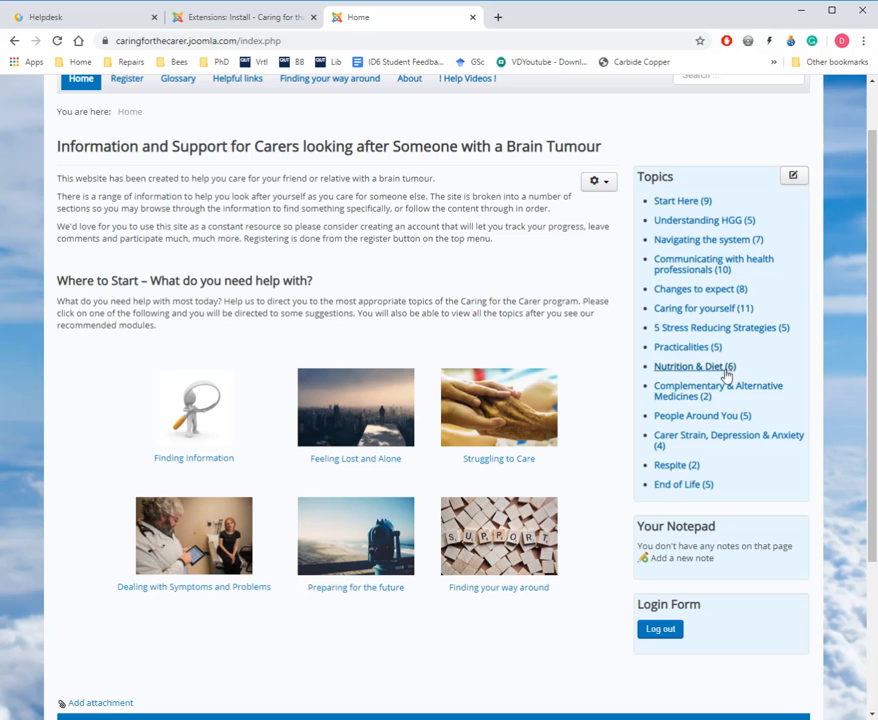
left_click(673, 371)
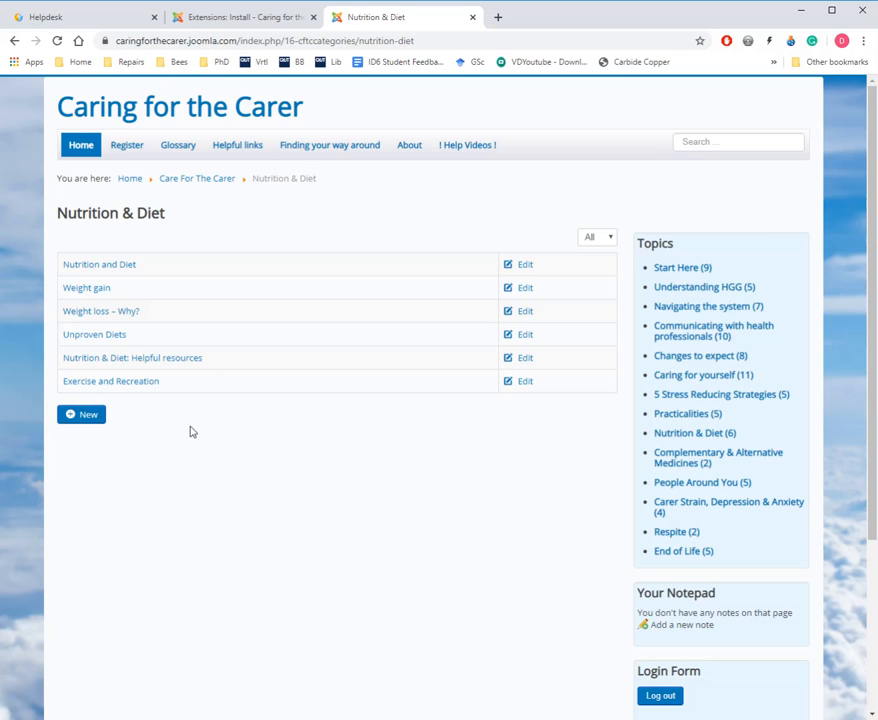
left_click(90, 420)
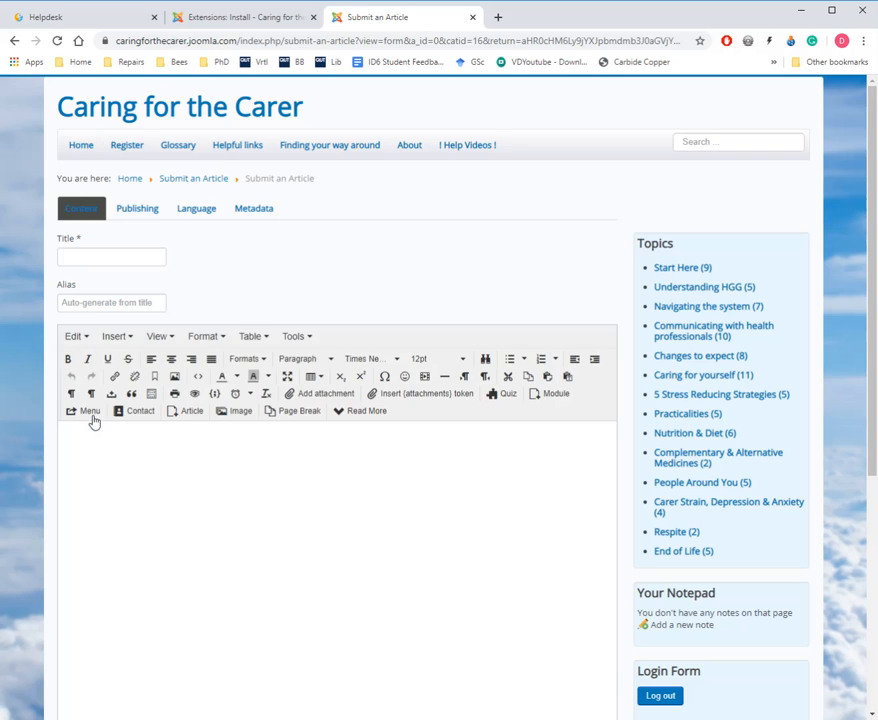
Title the new article "Test Nutrition" and place the cursor in its body.
scroll(265, 257, "down", 1)
scroll(266, 262, "down", 1)
scroll(316, 401, "up", 2)
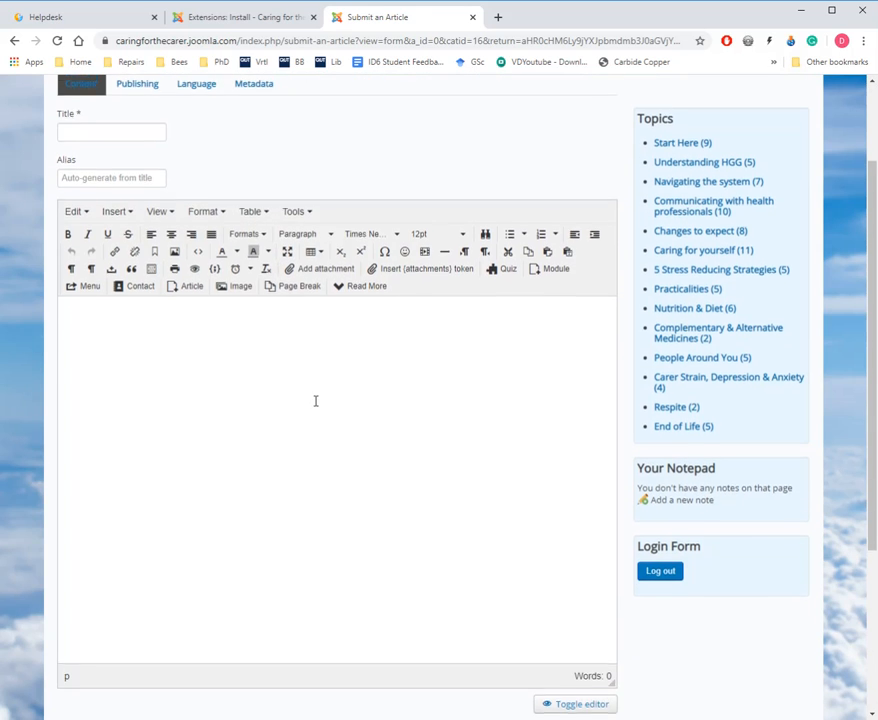
scroll(236, 342, "down", 1)
scroll(236, 342, "down", 1)
left_click(117, 196)
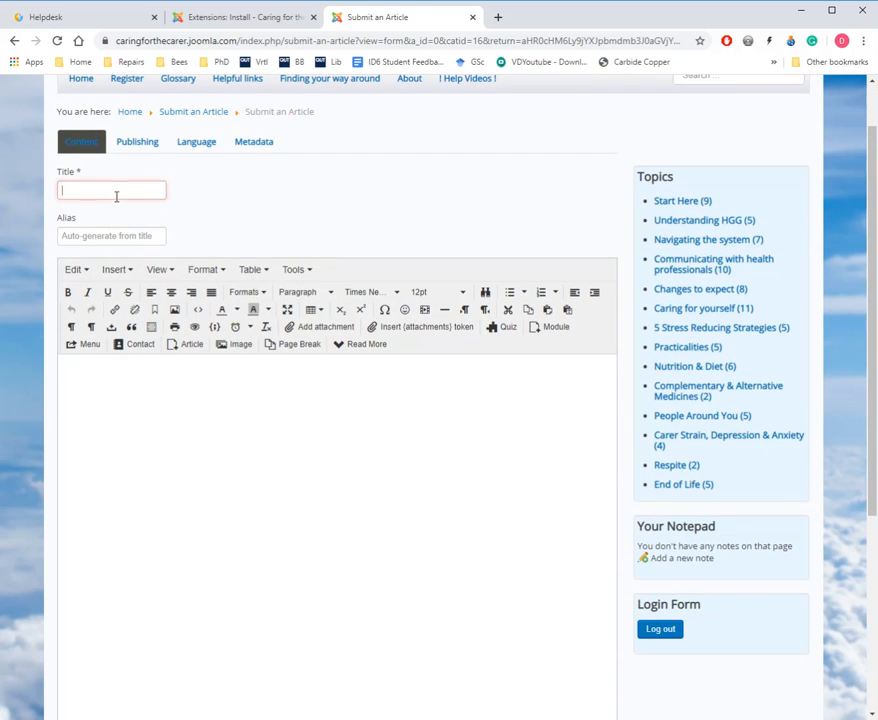
type("Test Nutrition")
left_click(227, 213)
left_click(207, 446)
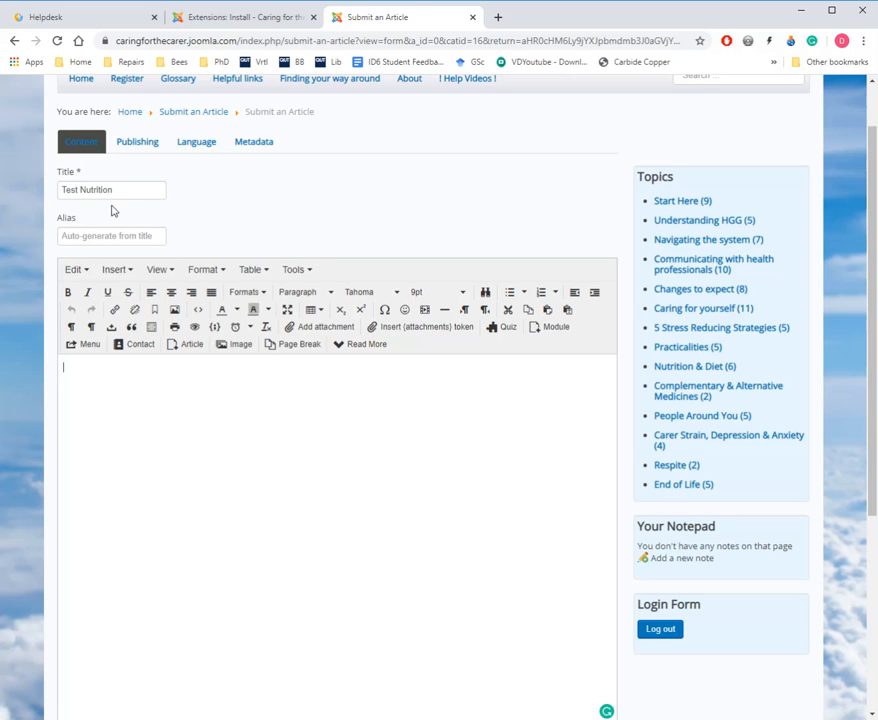
Search the web for lorem ipsum in a new browser tab and open lipsum.com.
scroll(192, 408, "down", 3)
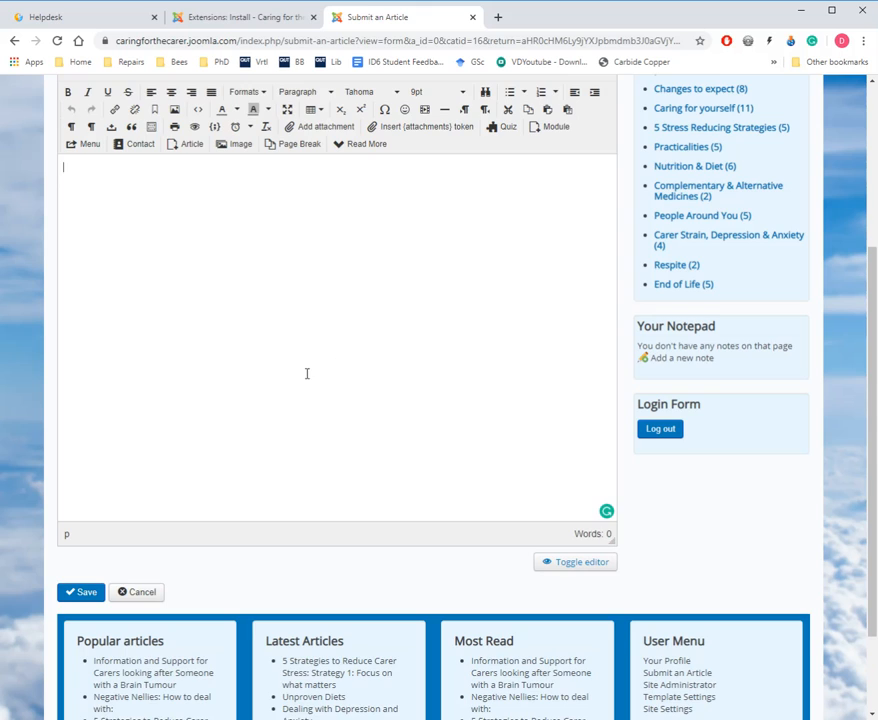
scroll(307, 373, "up", 2)
left_click(498, 16)
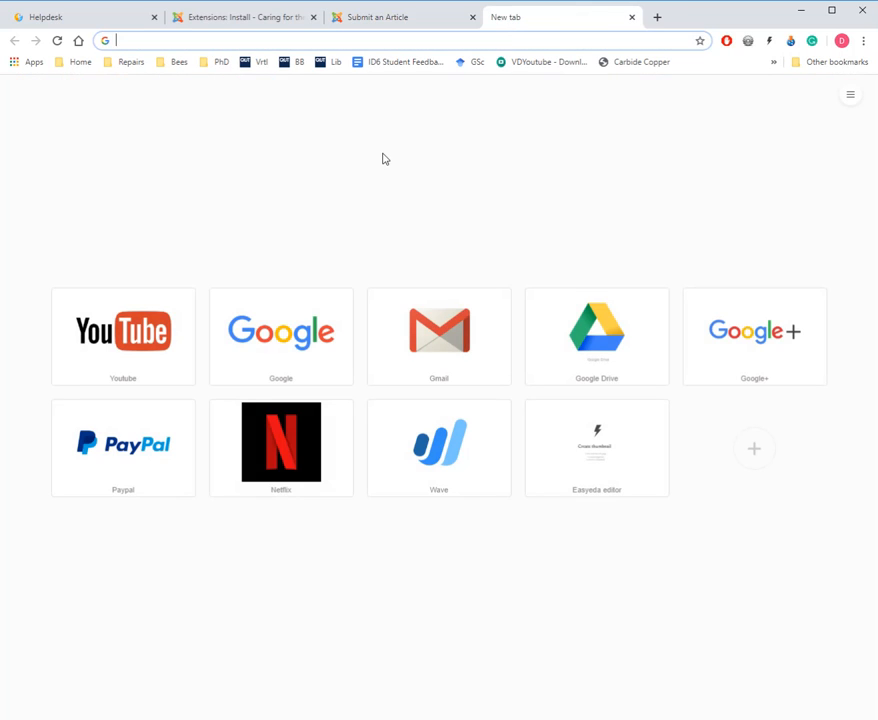
type("lorem")
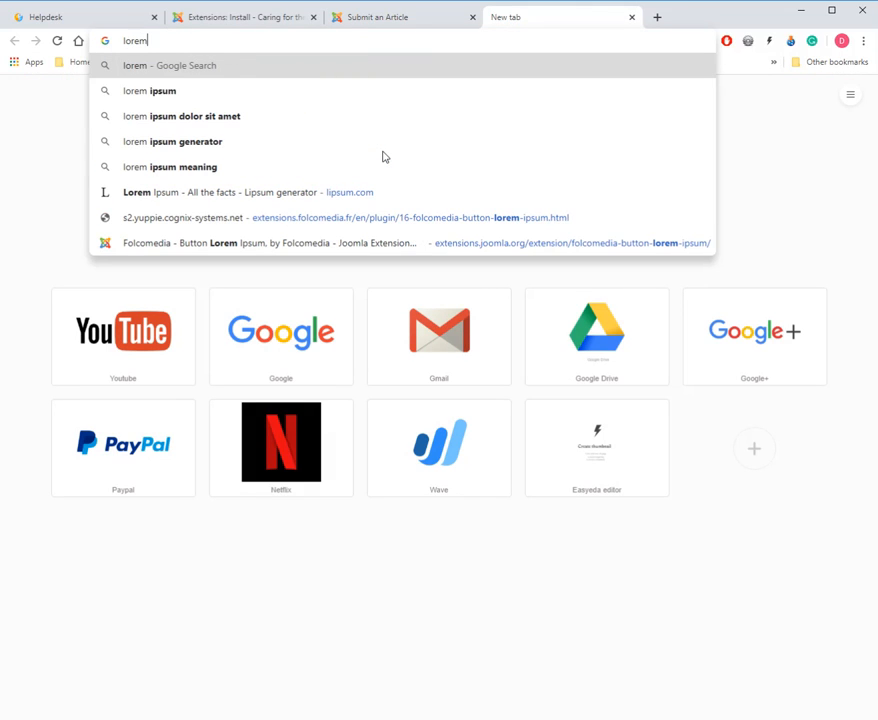
key("Return")
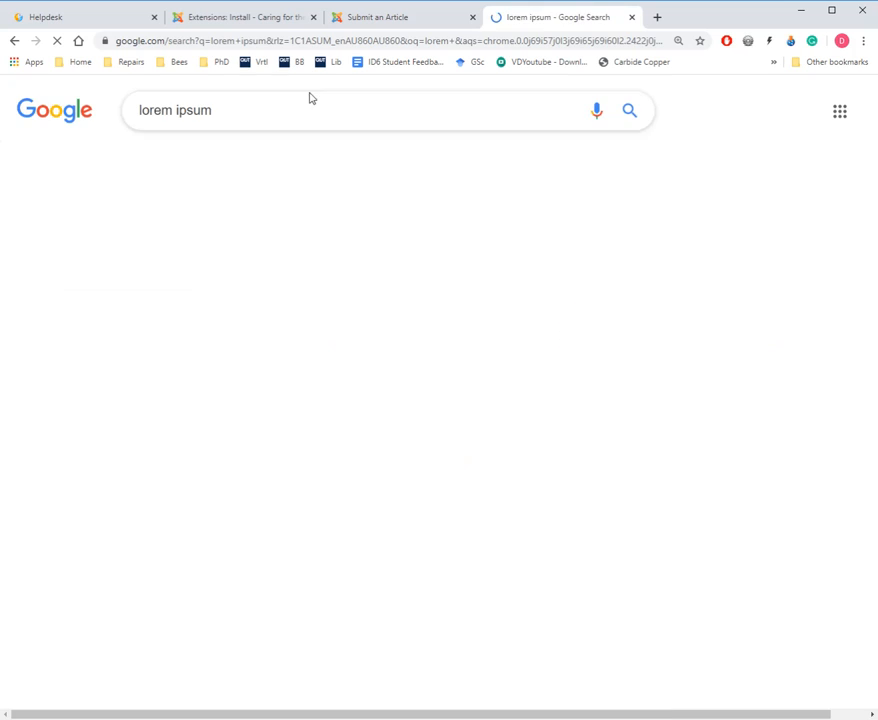
left_click(253, 253)
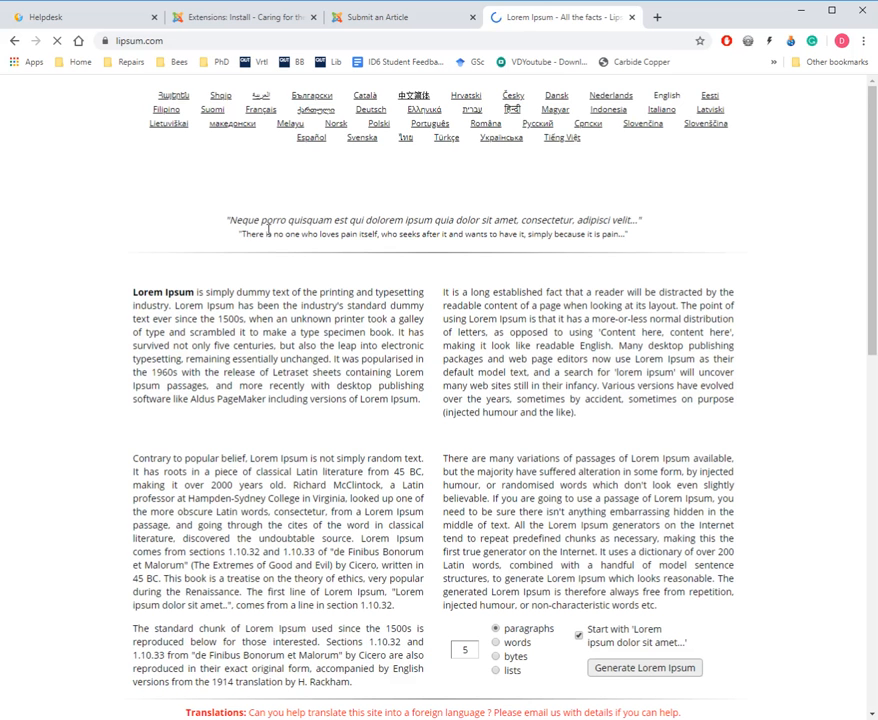
Copy the "What is Lorem Ipsum?" paragraph and paste it into the body of the Test Nutrition article.
left_click_drag(133, 291, 423, 418)
key("ctrl+c")
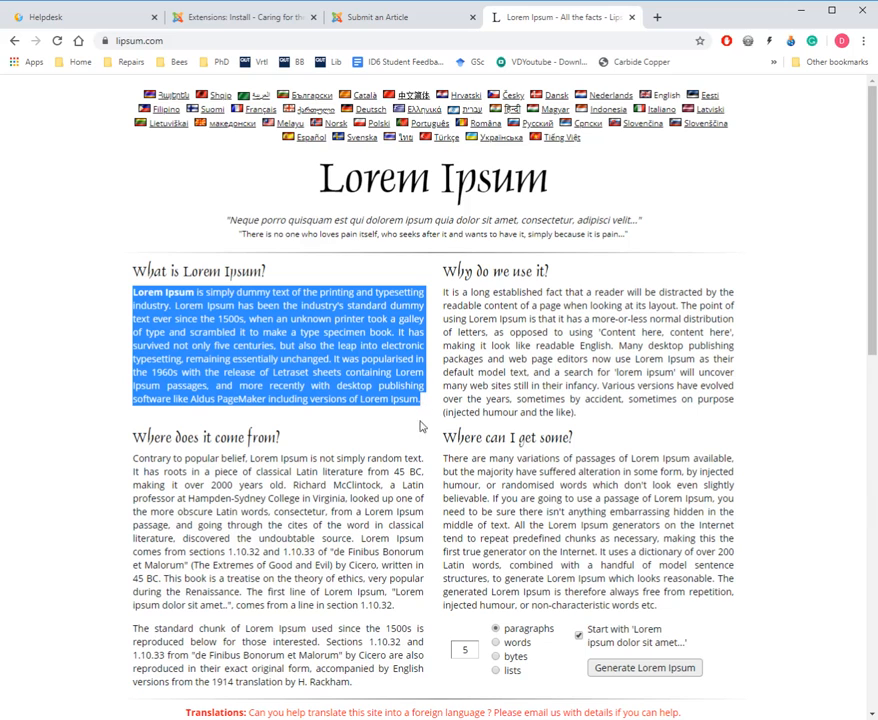
left_click(390, 18)
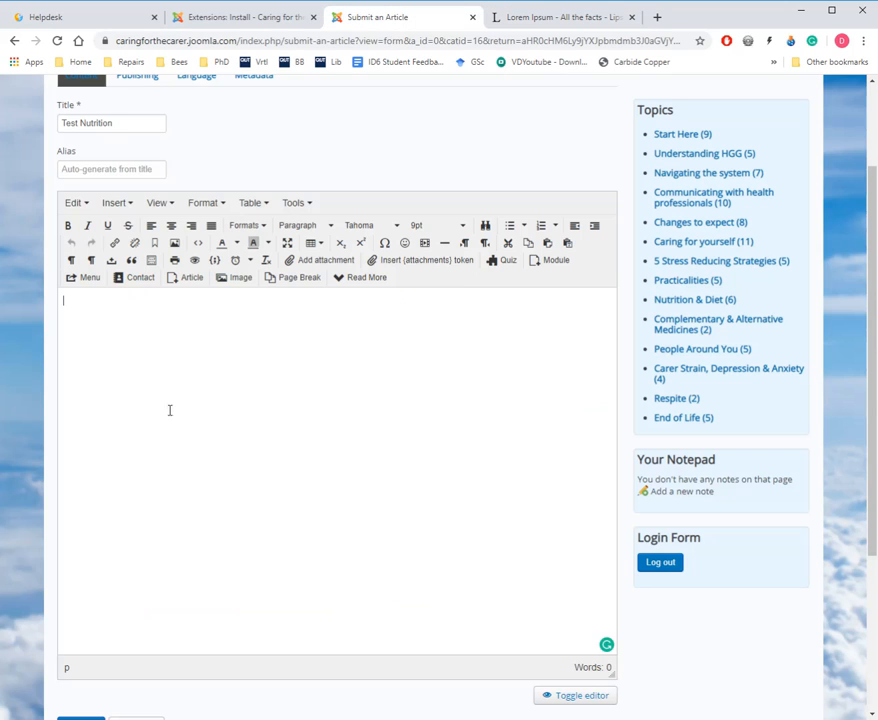
key("ctrl+v")
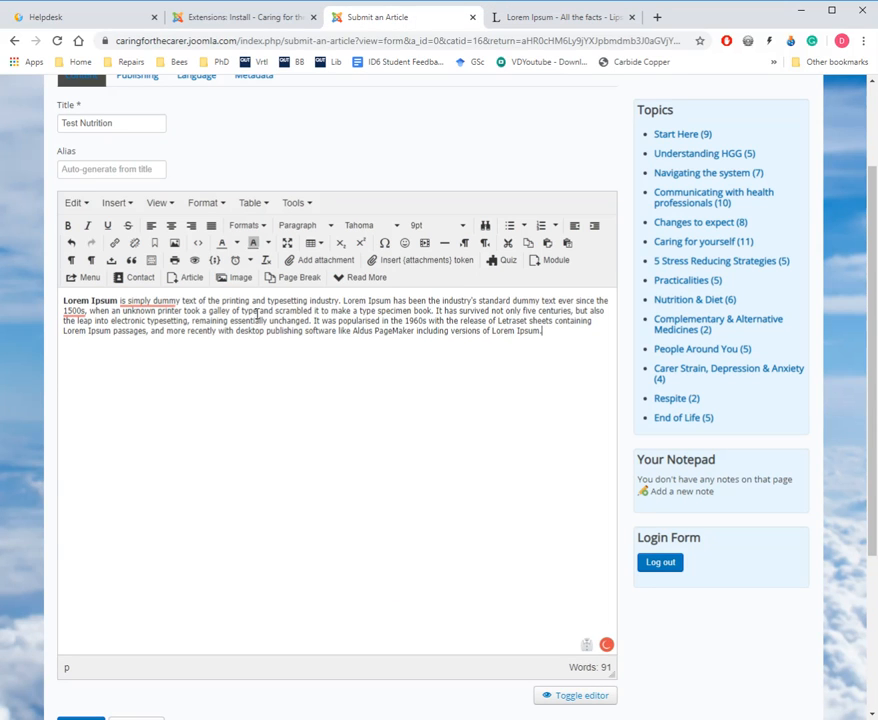
scroll(275, 322, "up", 2)
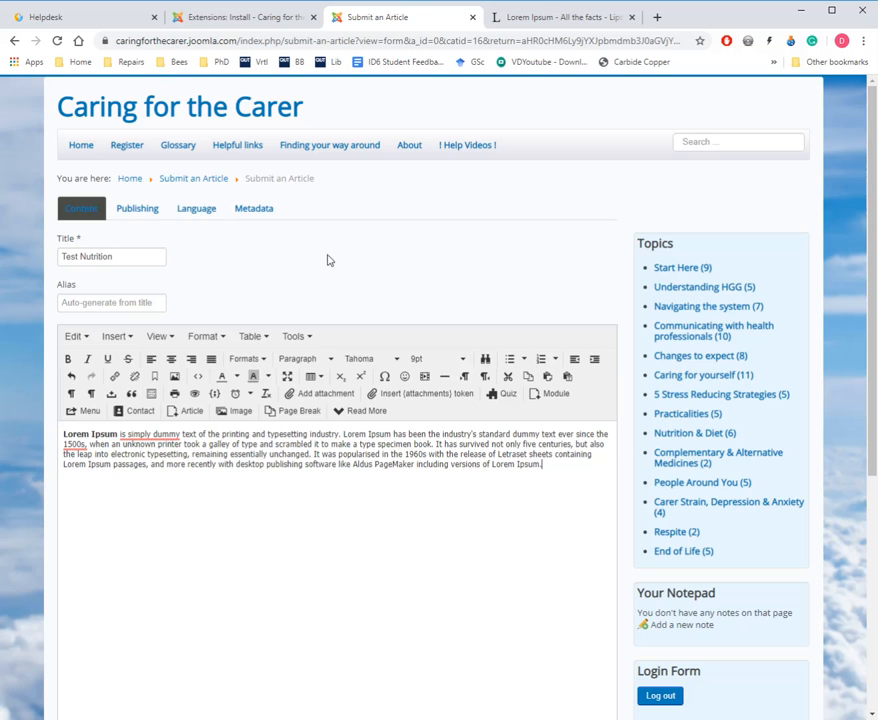
Review the available categories in the article's publishing settings and choose Nutrition & Diet.
scroll(369, 416, "down", 4)
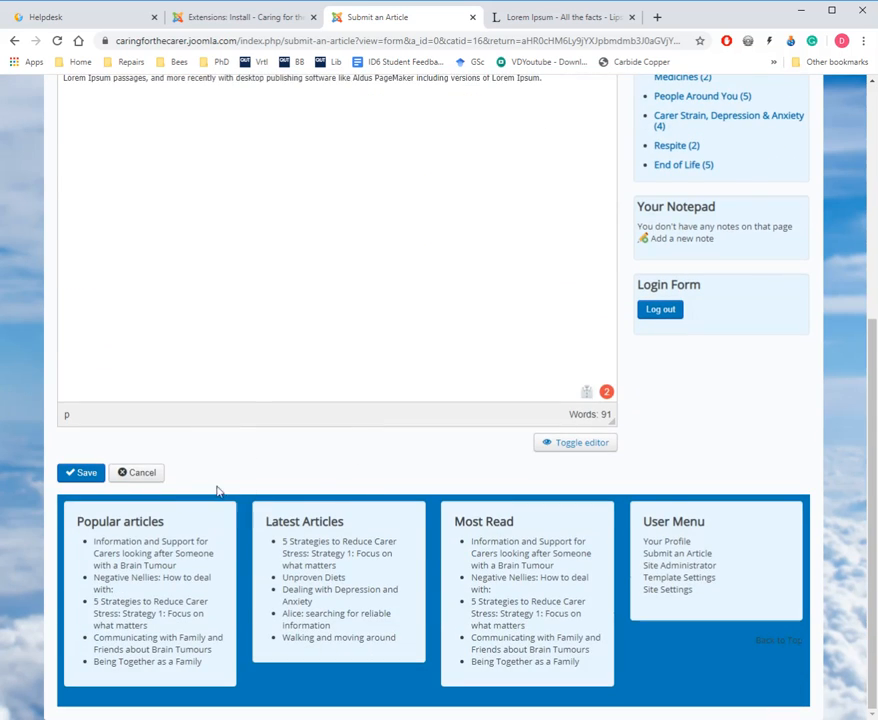
scroll(359, 481, "up", 2)
scroll(359, 481, "up", 2)
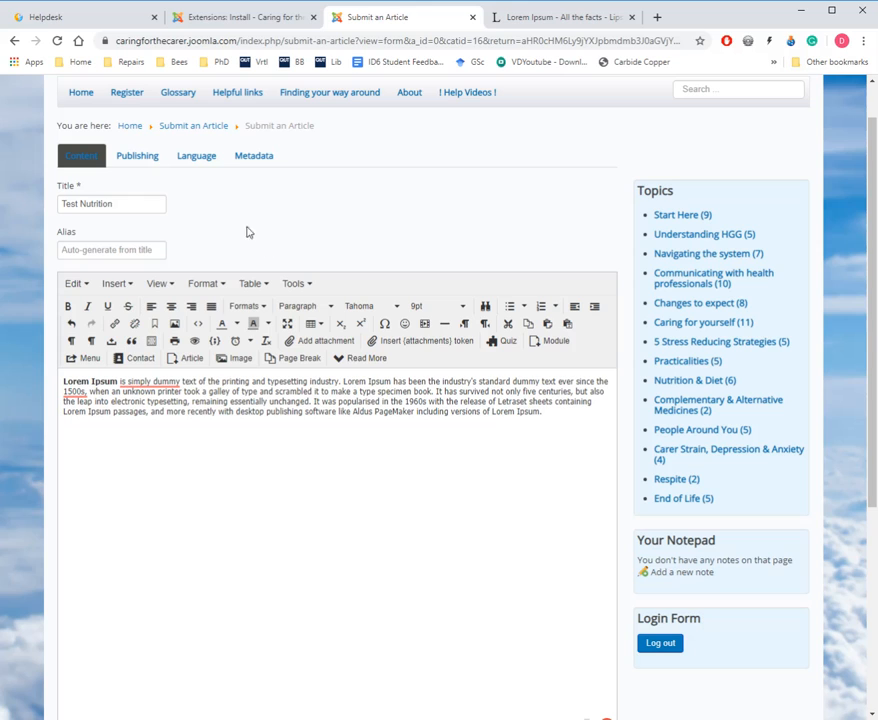
left_click(144, 163)
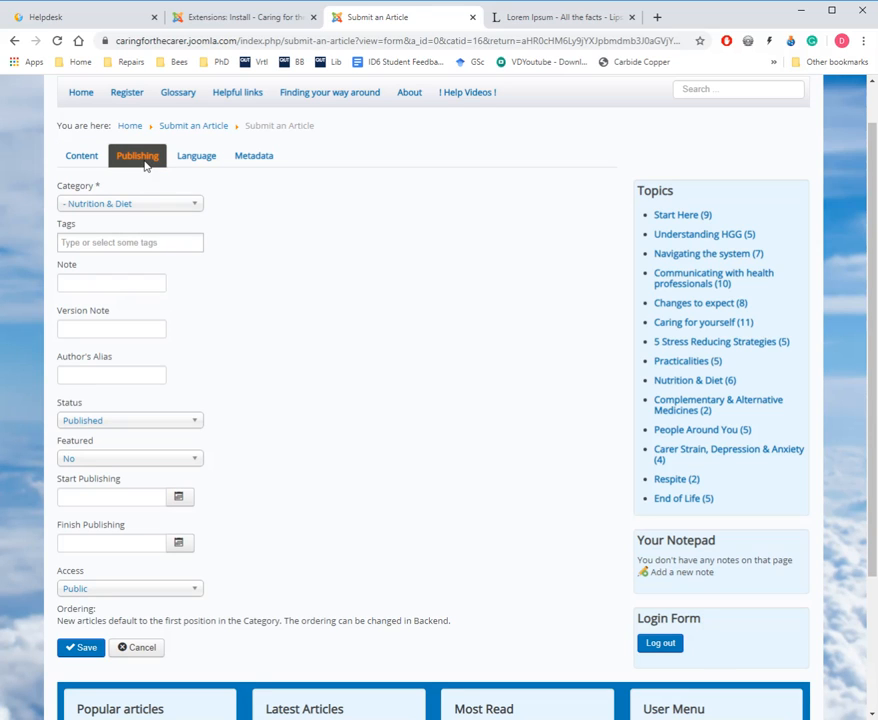
left_click(180, 203)
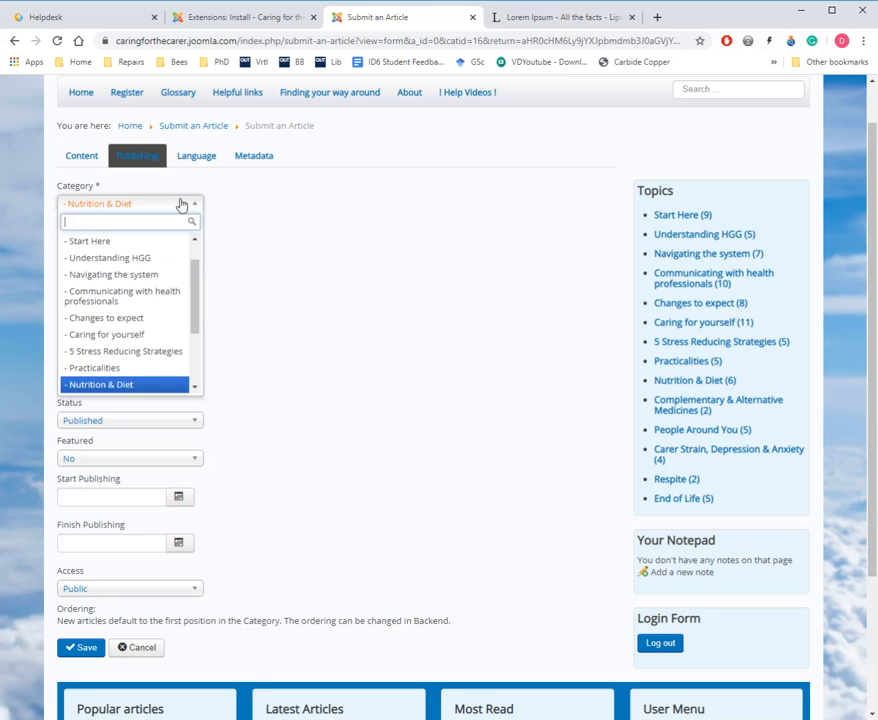
mouse_move(198, 296)
left_mouse_down()
mouse_move(204, 365)
mouse_move(198, 274)
left_mouse_up()
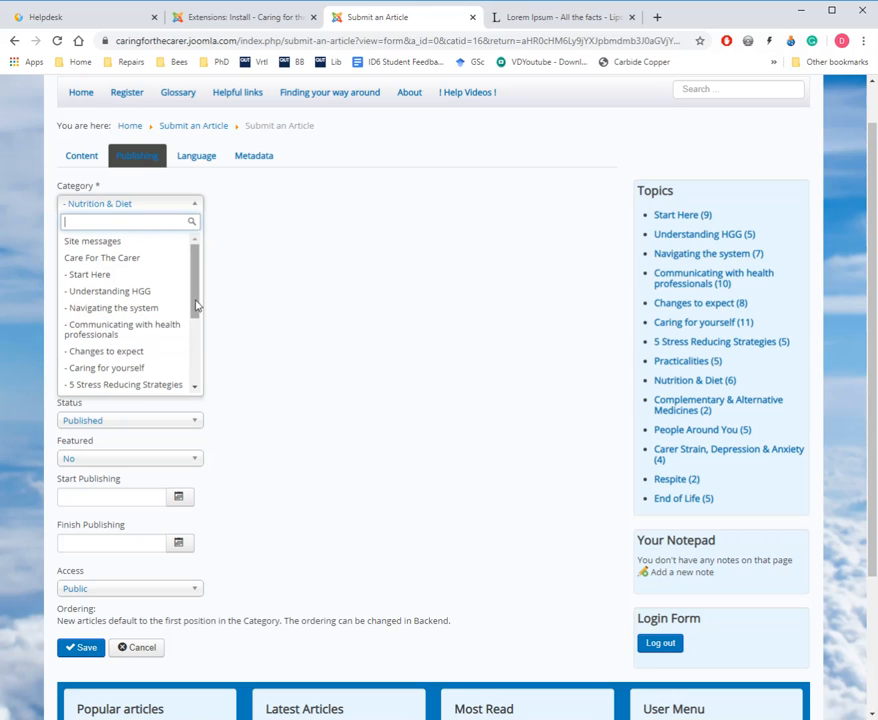
scroll(197, 306, "down", 2)
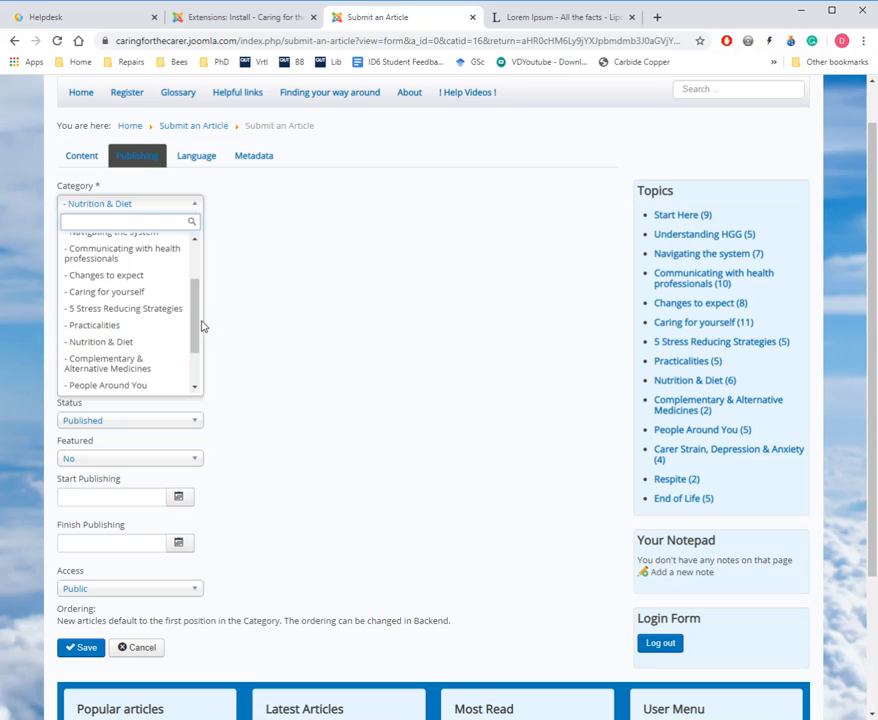
mouse_move(196, 337)
left_mouse_down()
mouse_move(198, 363)
mouse_move(204, 276)
mouse_move(190, 347)
left_mouse_up()
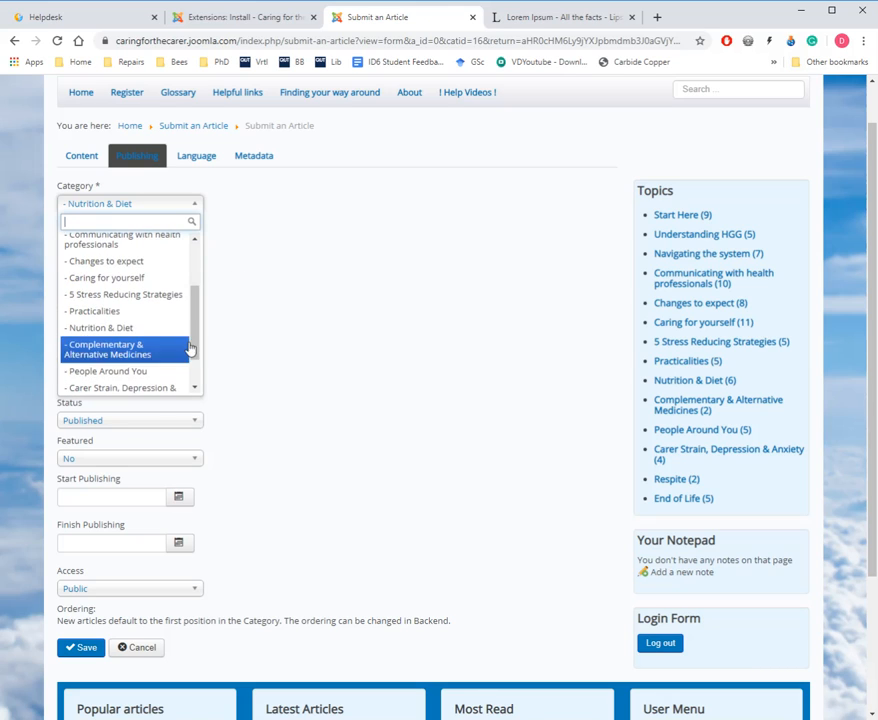
left_click(135, 329)
left_click(327, 316)
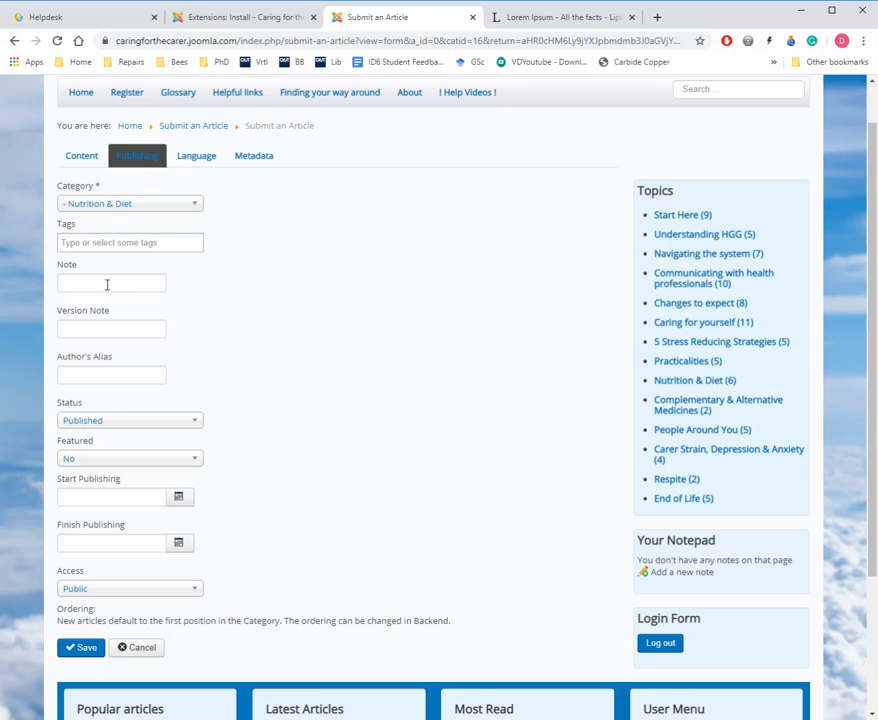
Set the article's status to Unpublished and save the article.
scroll(319, 404, "down", 3)
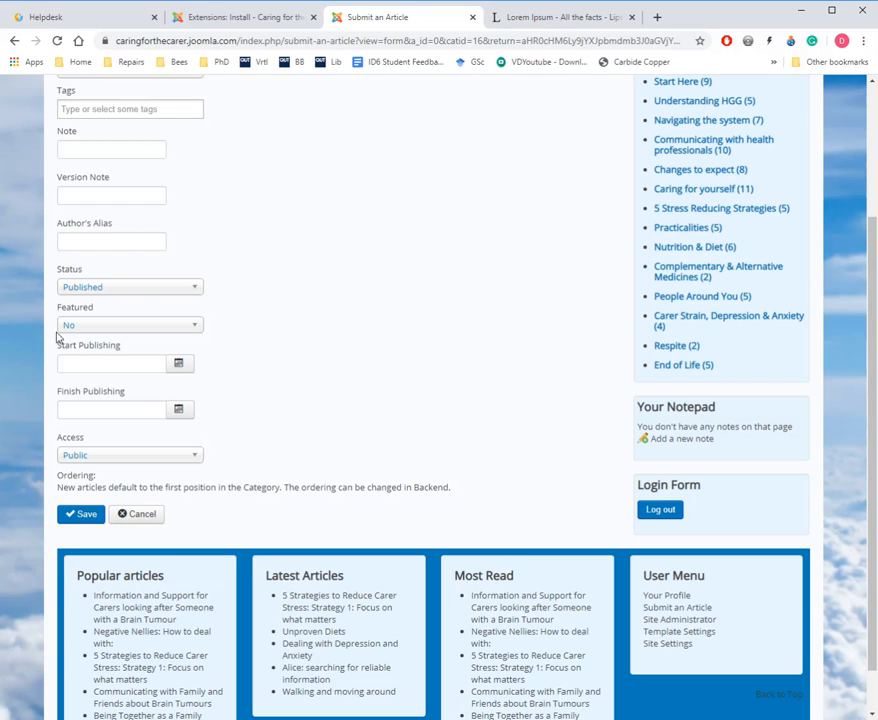
left_click(150, 289)
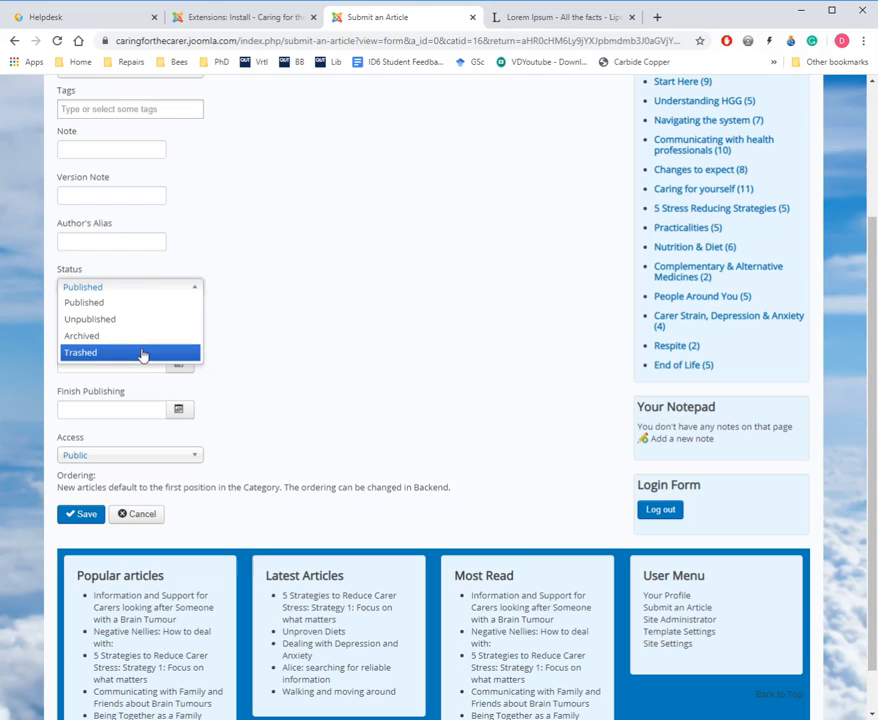
left_click(293, 286)
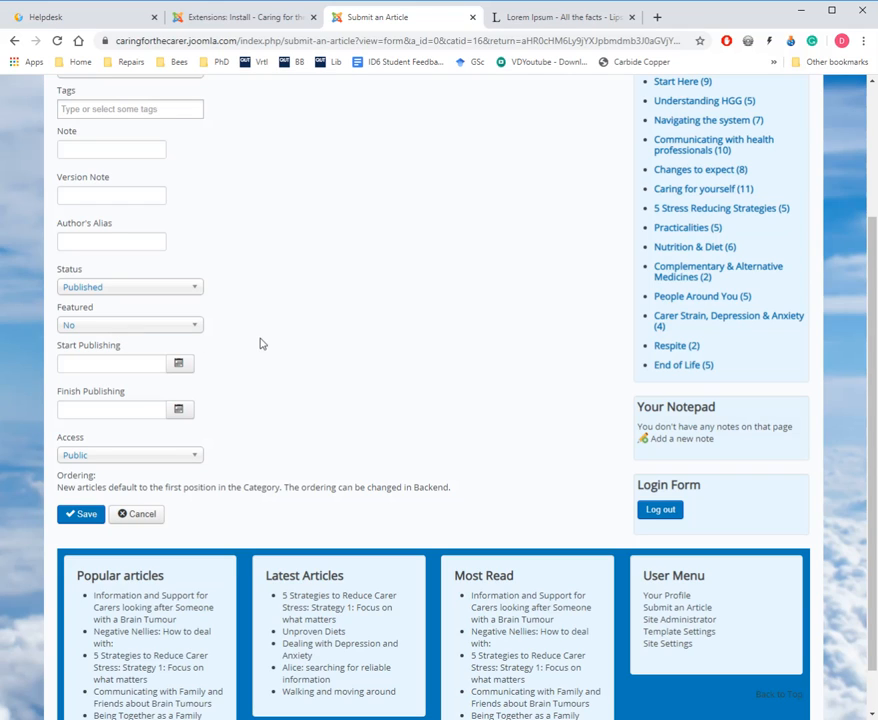
left_click(176, 291)
left_click(133, 325)
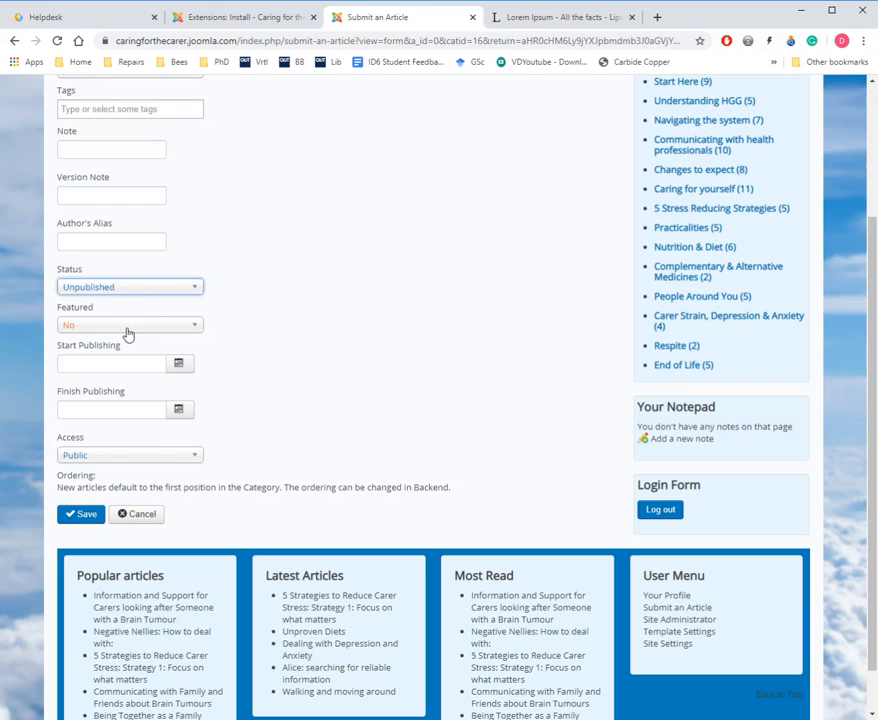
left_click(87, 515)
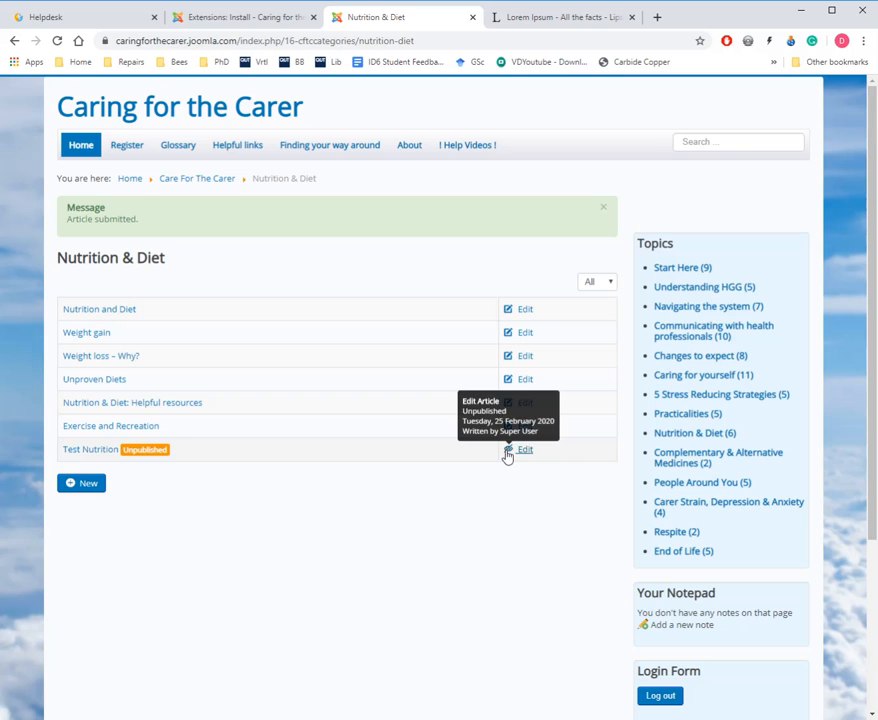
View the Test Nutrition article's page from the Nutrition & Diet list.
left_click(96, 450)
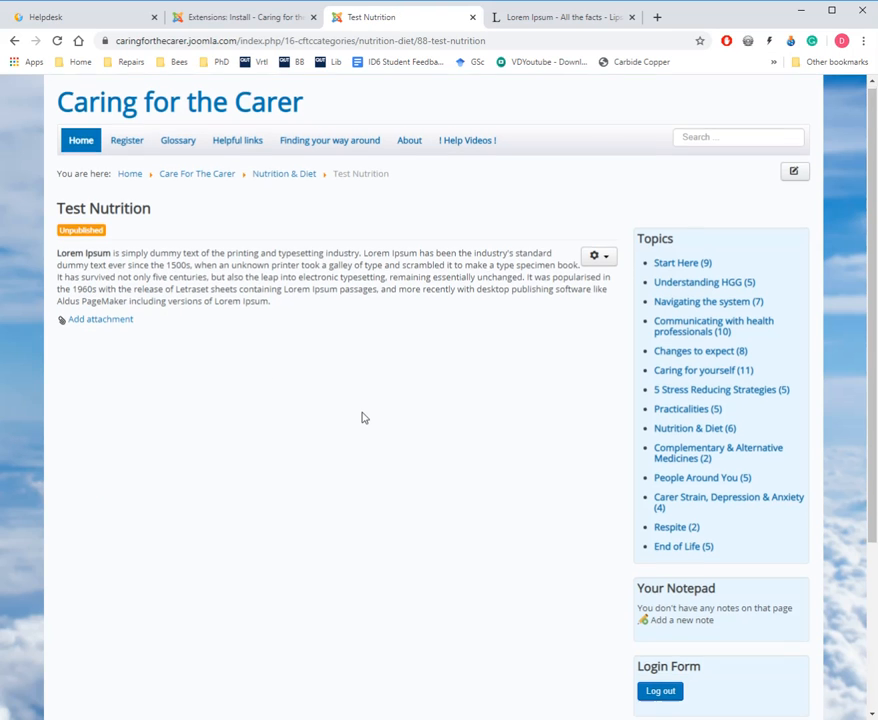
scroll(363, 418, "down", 3)
scroll(361, 415, "up", 3)
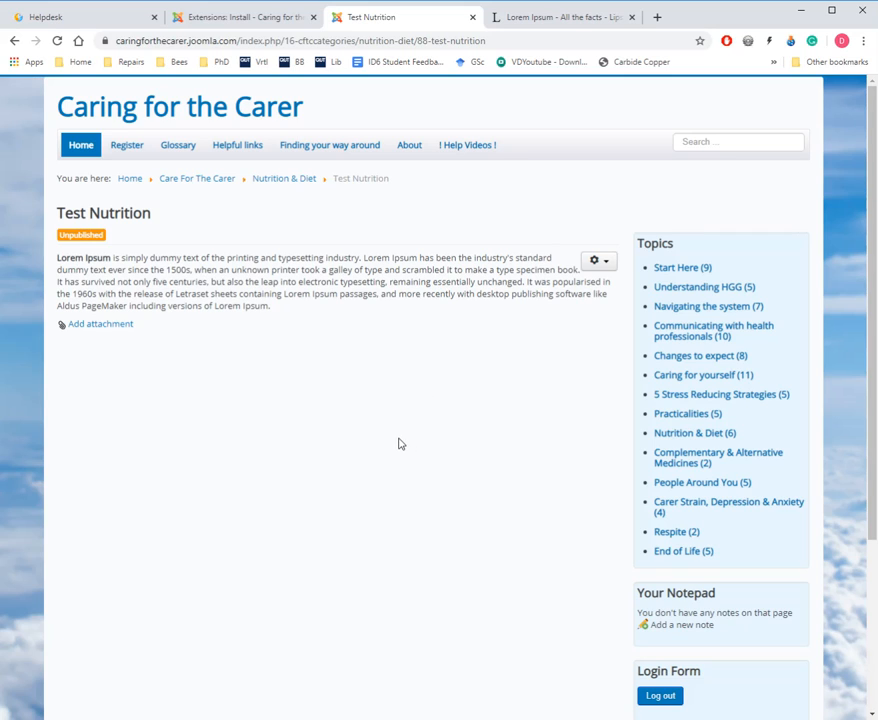
Open the Test Nutrition article for editing and display its publishing settings.
left_click(607, 266)
left_click(548, 320)
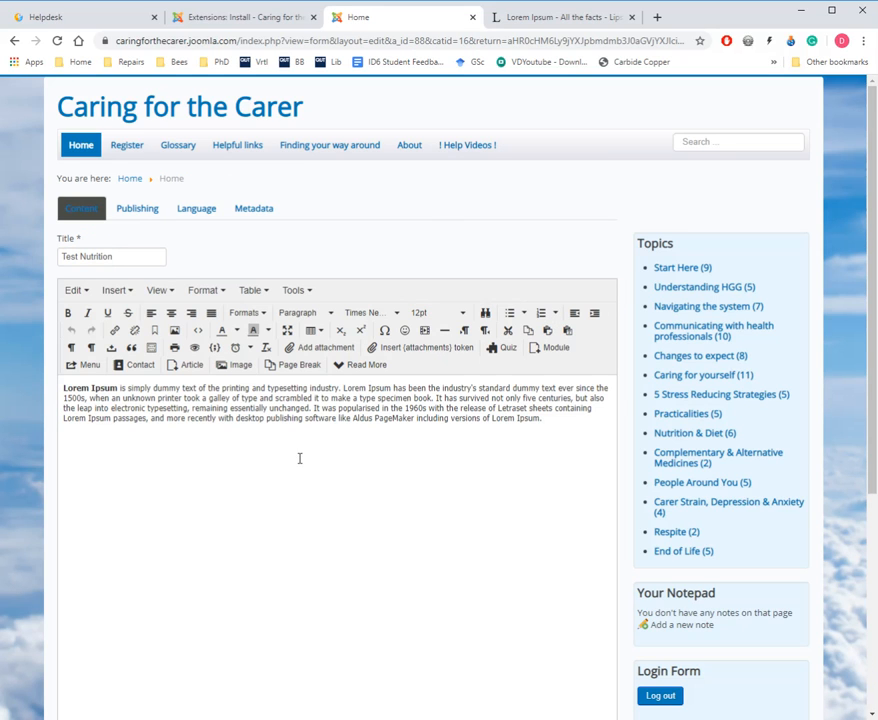
scroll(399, 430, "down", 1)
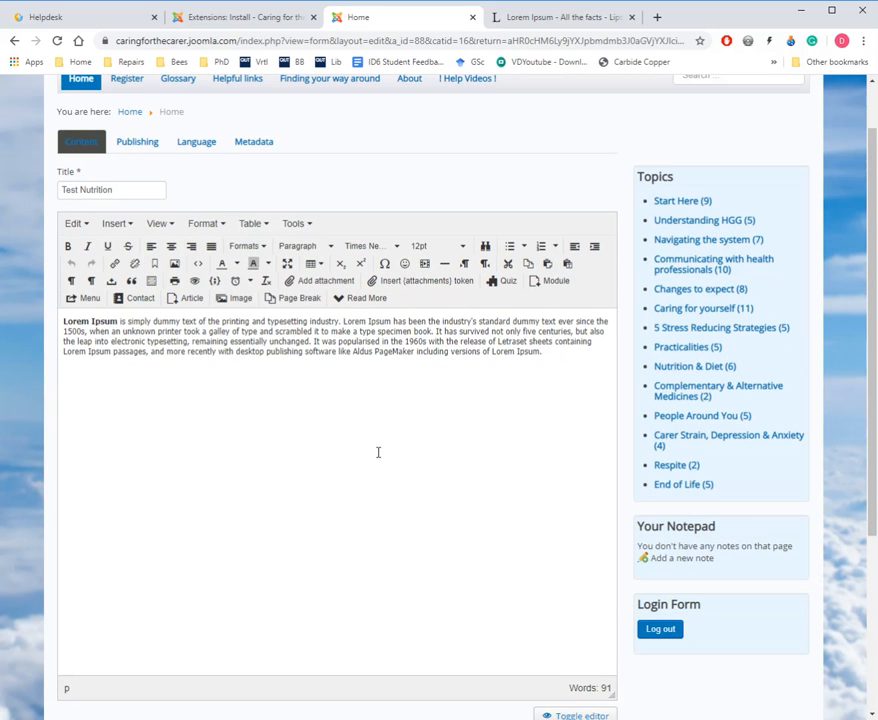
scroll(370, 440, "up", 1)
left_click(137, 208)
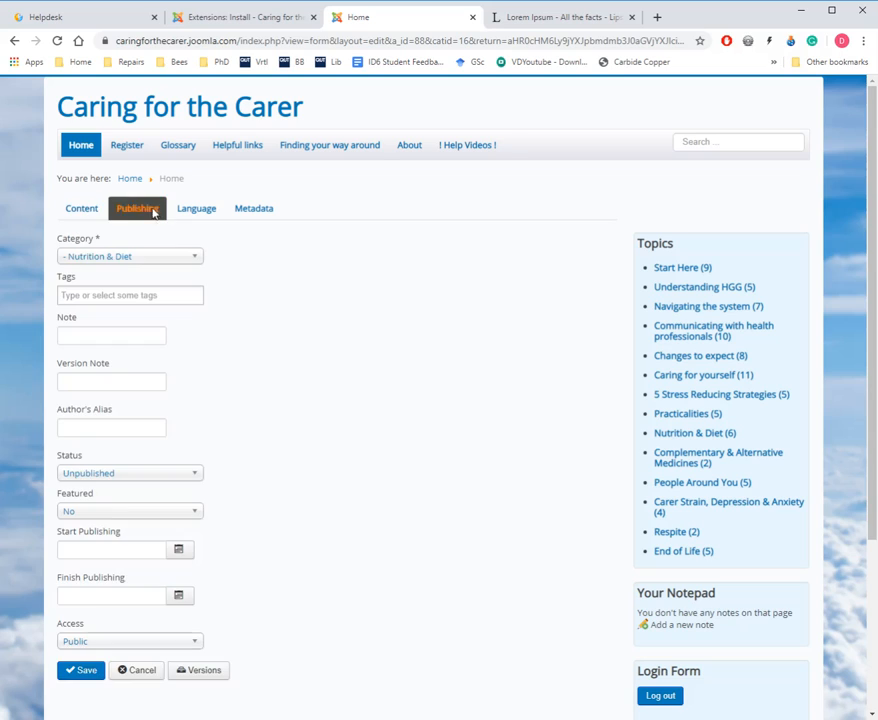
Review the article's available access levels and keep Public selected.
scroll(377, 461, "down", 2)
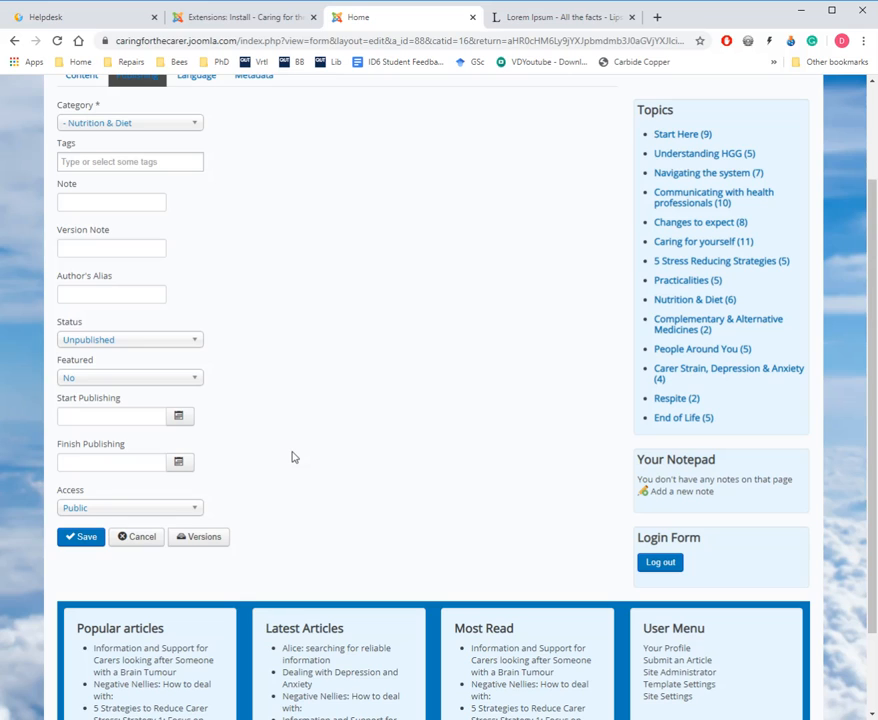
left_click(154, 513)
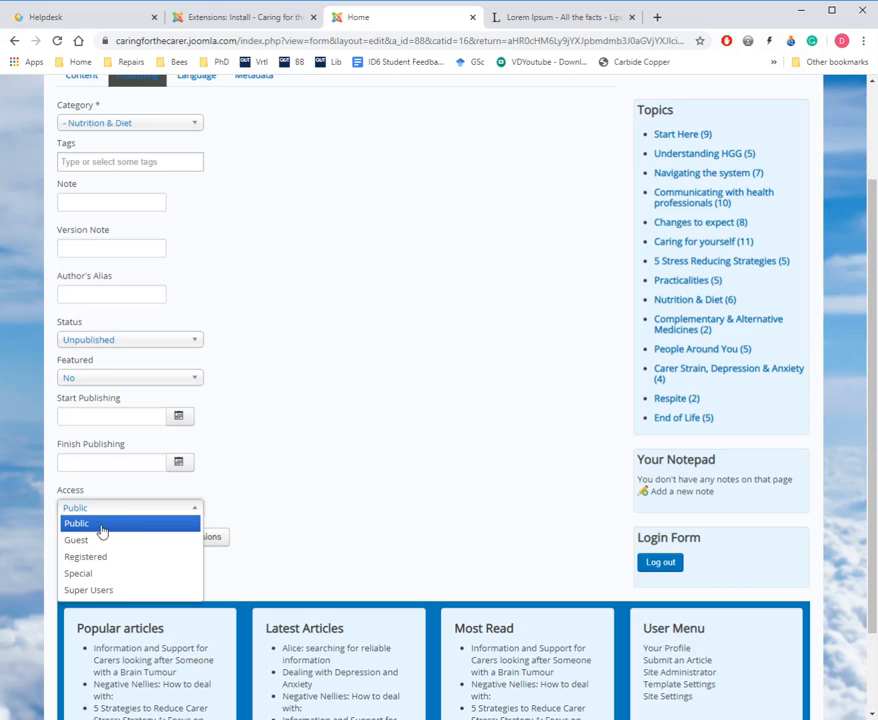
left_click(135, 519)
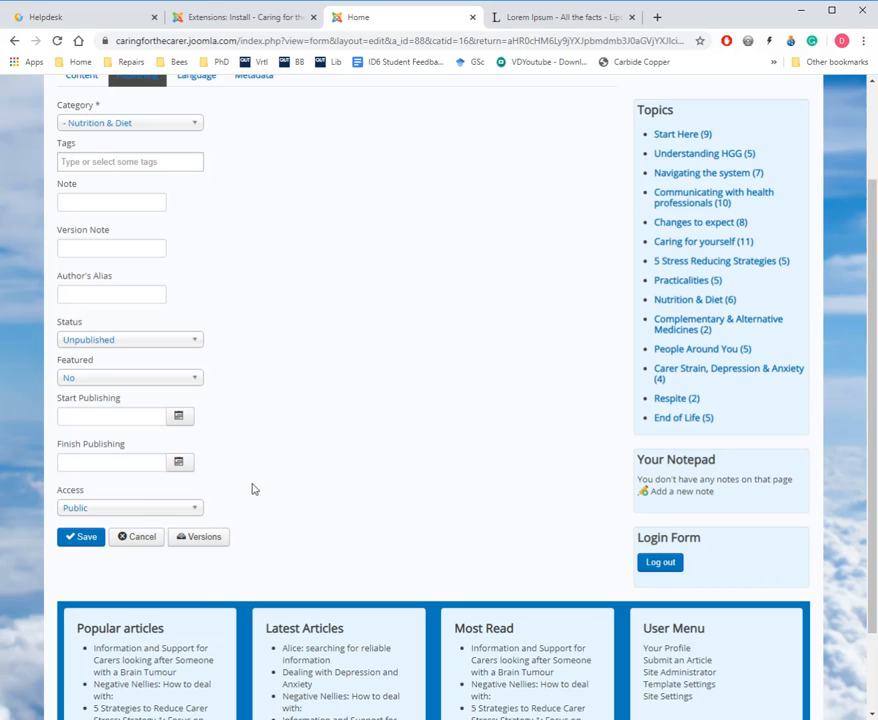
left_click(176, 508)
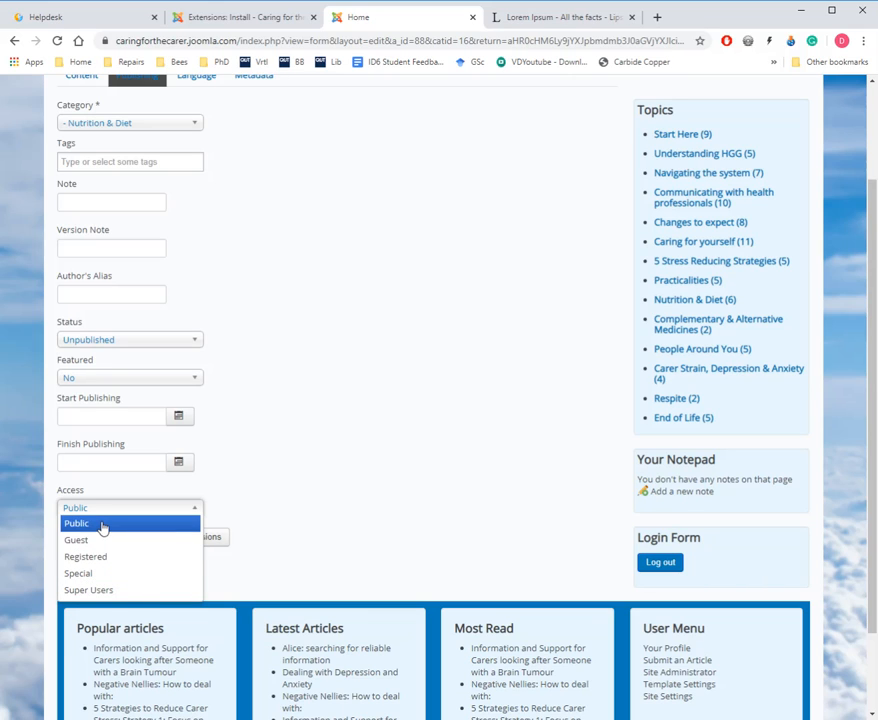
left_click(258, 468)
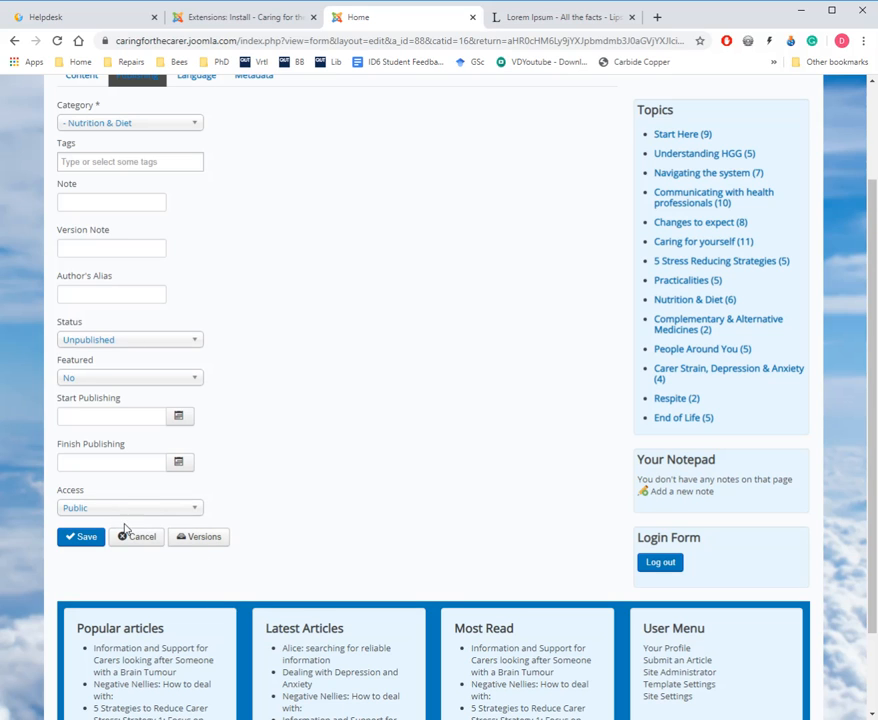
Examine the article's language options without changing the selection.
scroll(276, 524, "up", 3)
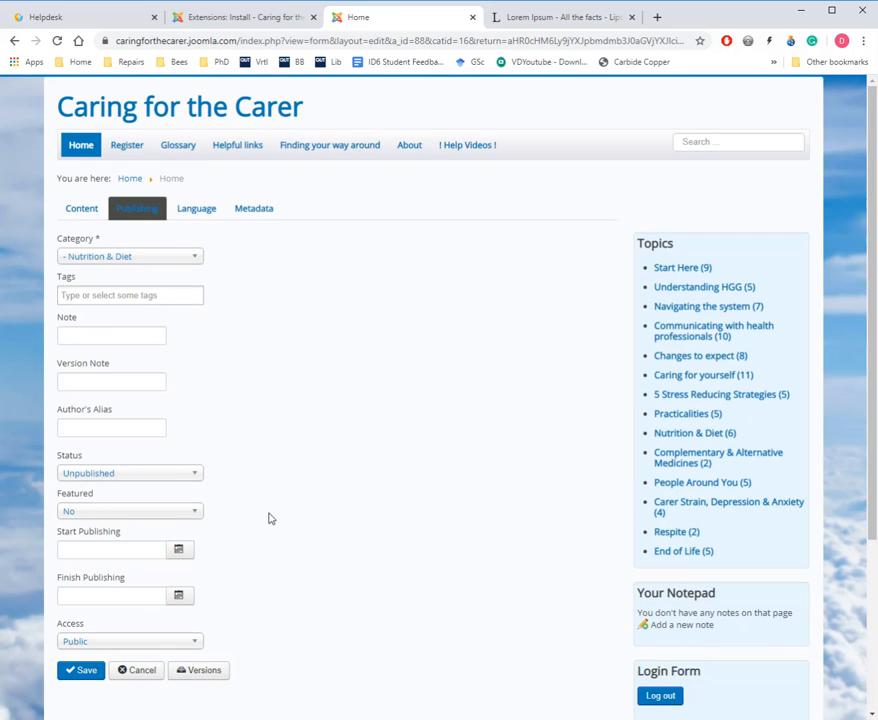
scroll(262, 500, "down", 1)
left_click(199, 145)
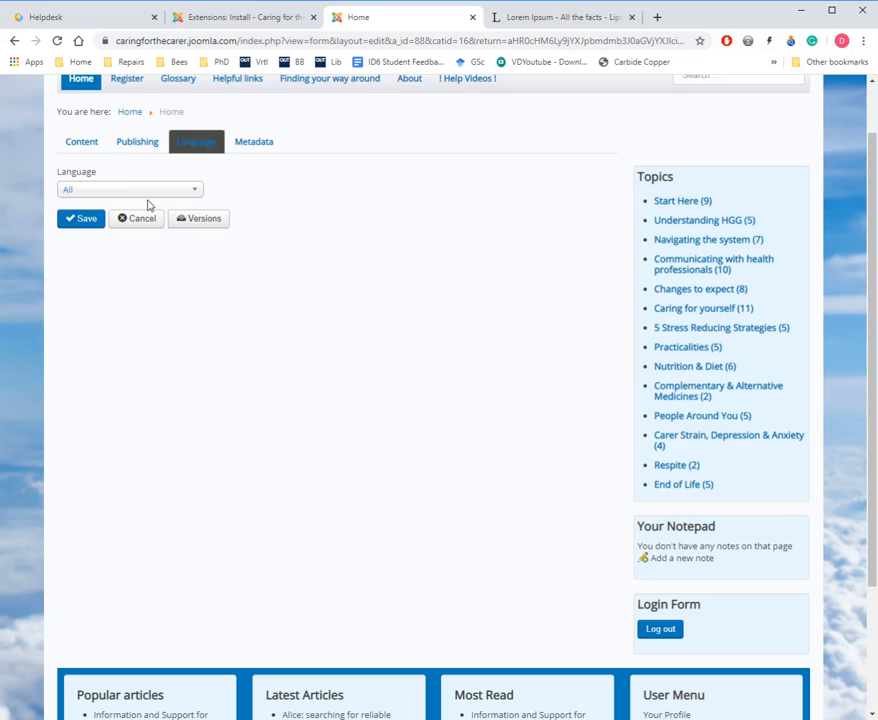
left_click(178, 190)
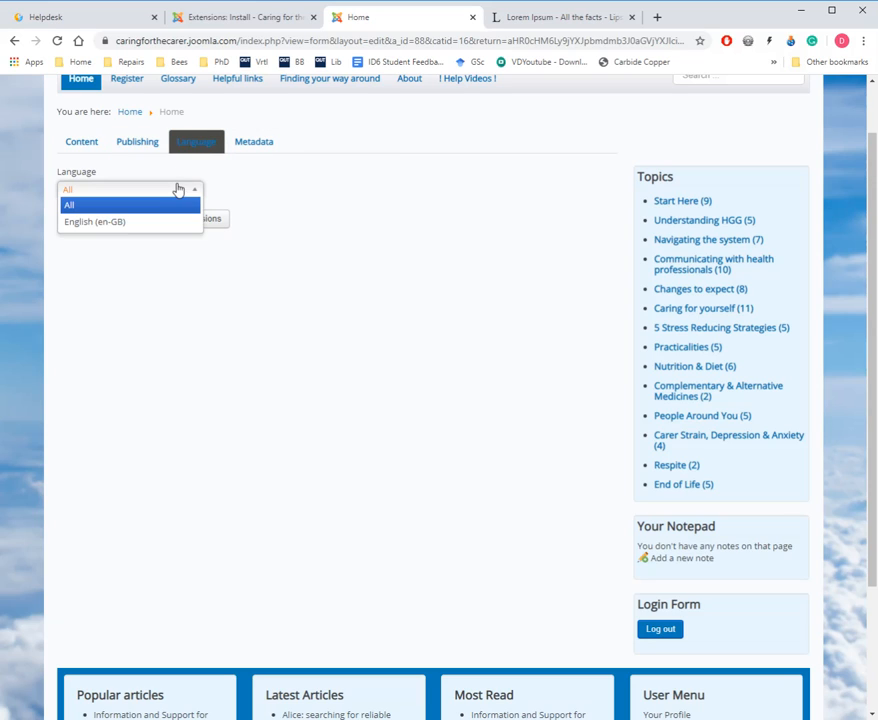
left_click(323, 186)
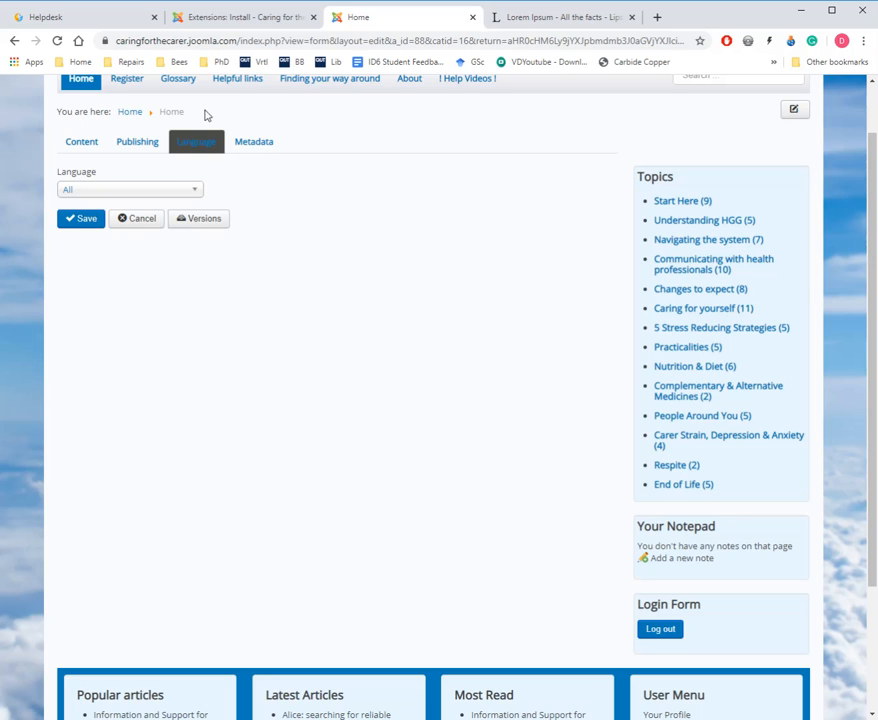
Return to the article's content and save the Test Nutrition article.
left_click(88, 145)
scroll(330, 420, "down", 5)
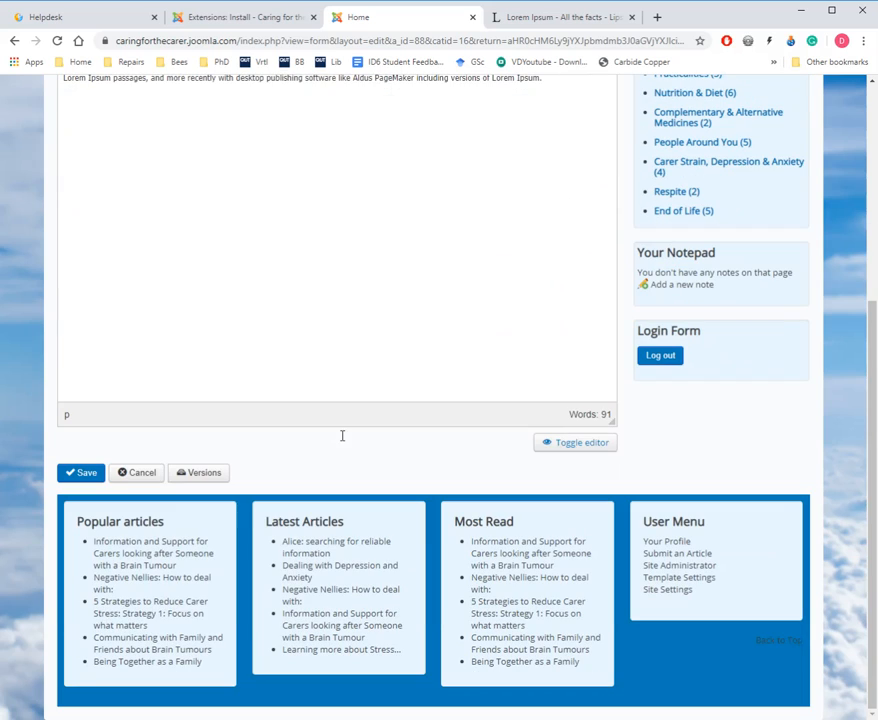
left_click(86, 474)
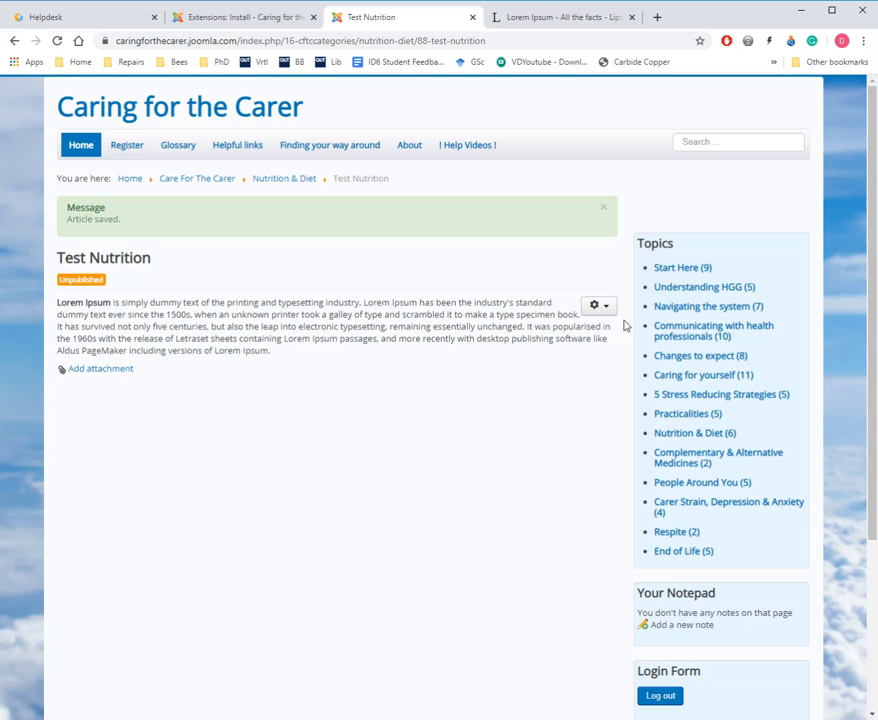
Check which actions are offered for the saved Test Nutrition article and look over its page.
left_click(605, 306)
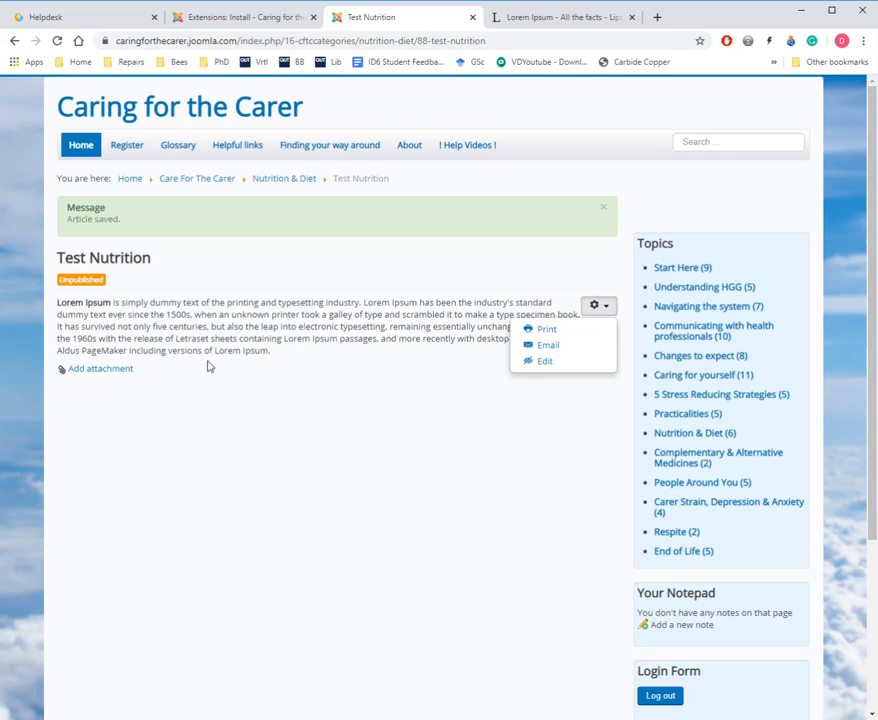
left_click(340, 450)
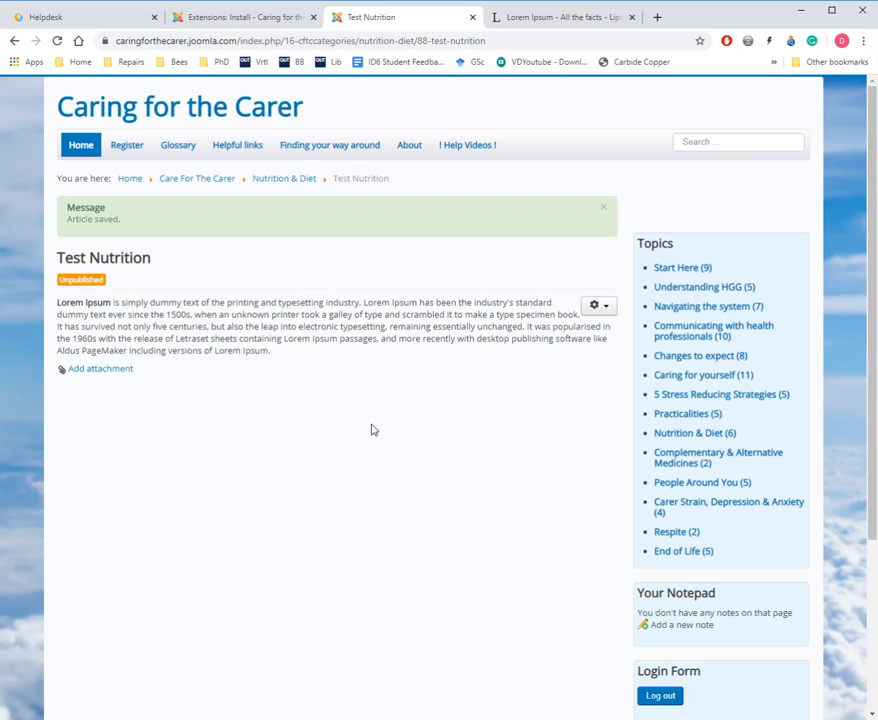
scroll(367, 443, "down", 2)
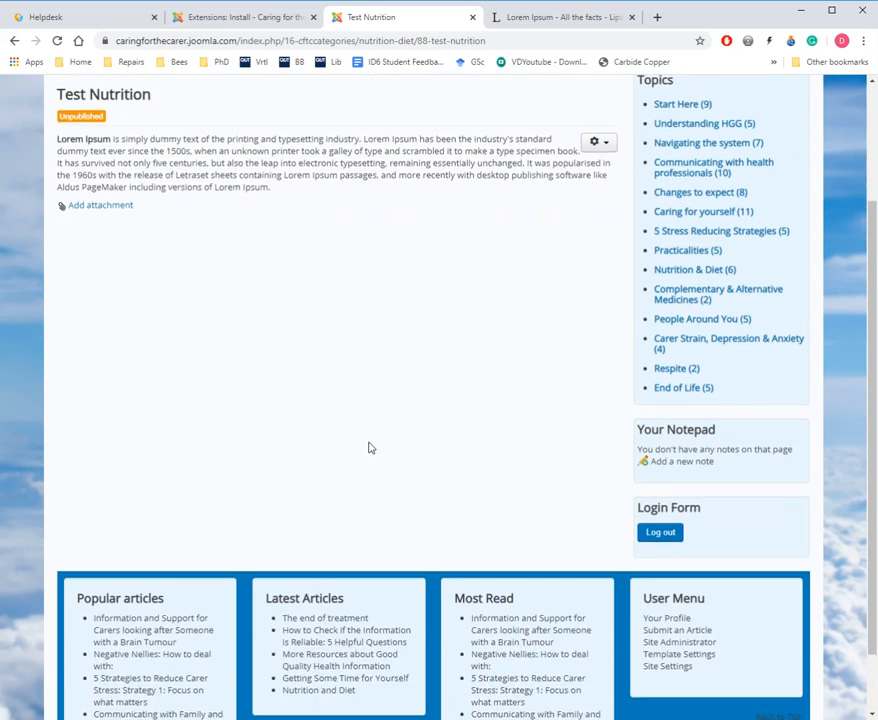
scroll(368, 447, "down", 1)
scroll(372, 449, "up", 3)
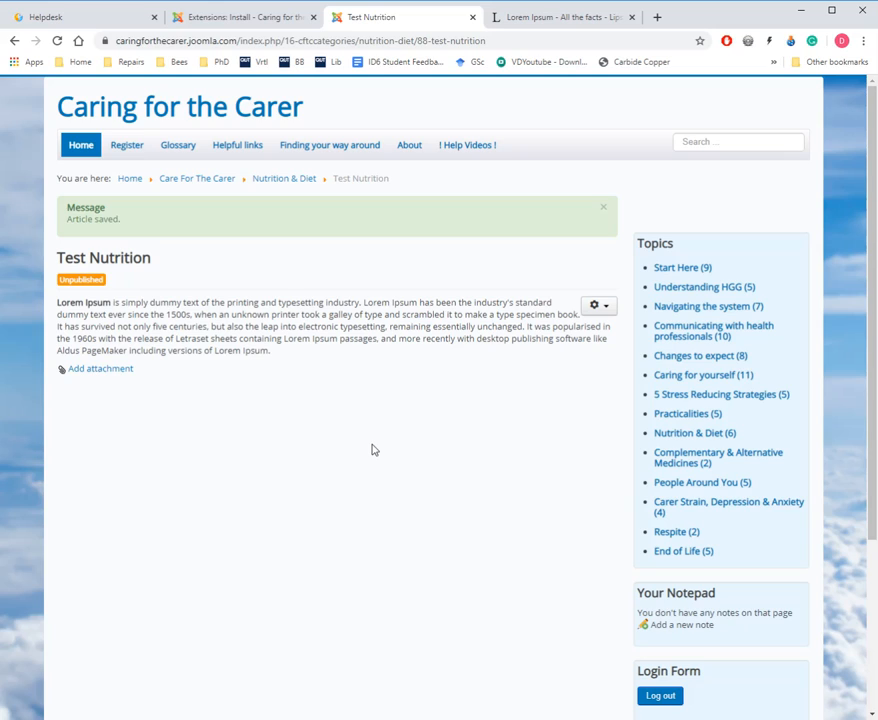